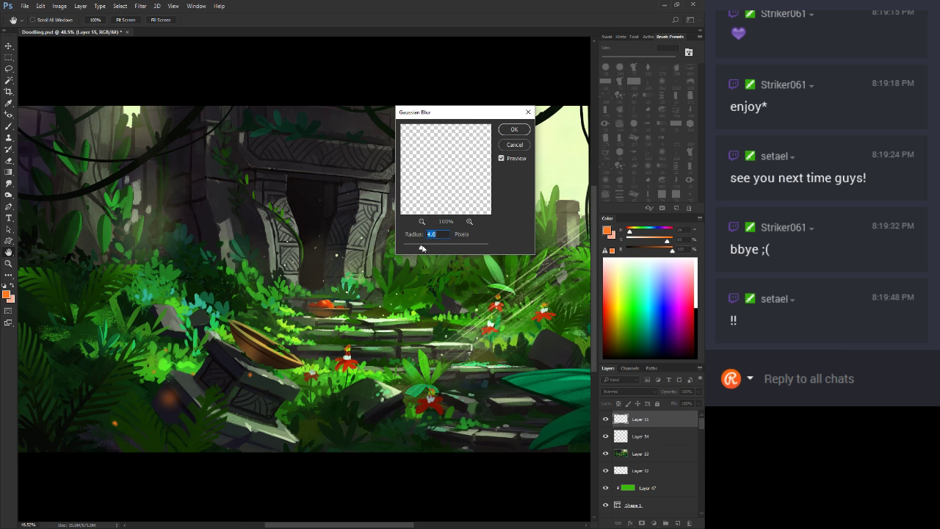
# Apply a 4.0-pixel Gaussian Blur to the ember spots and duplicate the ember layer (Layer 54) twice
pyautogui.click(514, 130)
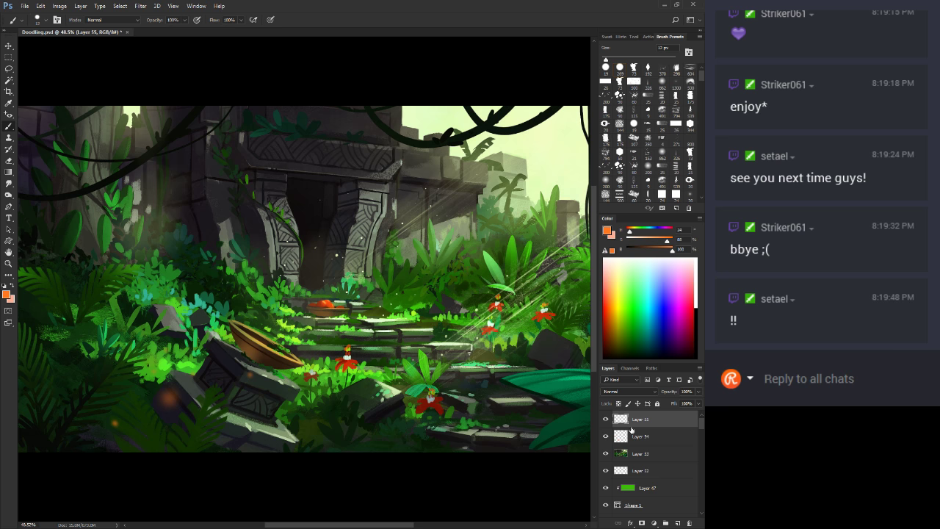
pyautogui.moveTo(631, 429); pyautogui.dragTo(677, 522)
pyautogui.moveTo(624, 419); pyautogui.dragTo(678, 522)
# Merge both ember copies down into Layer 54
pyautogui.press('z')
pyautogui.moveTo(493, 421); pyautogui.dragTo(442, 456)
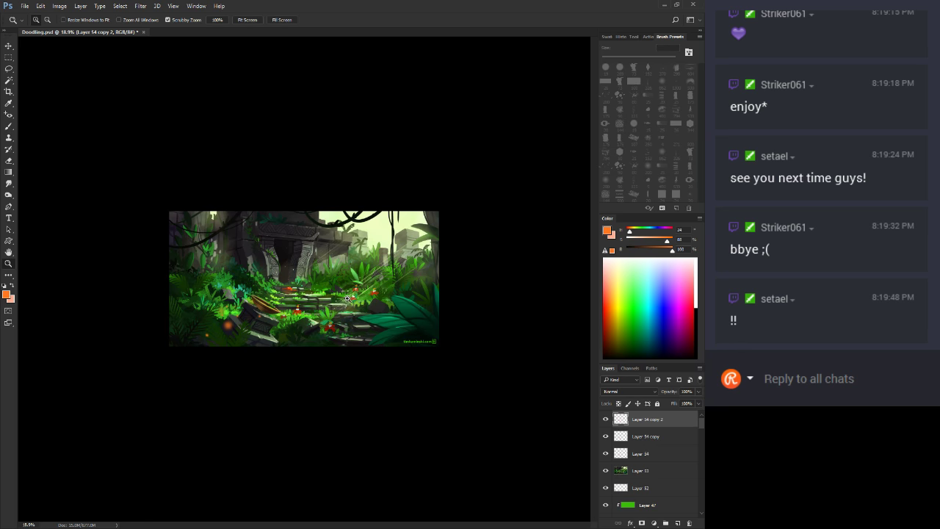
pyautogui.moveTo(347, 298); pyautogui.dragTo(394, 284)
pyautogui.hotkey('ctrl', 'e')
pyautogui.hotkey('ctrl', 'e')
# Scale the merged embers over the lower-left foliage down to about 77%
pyautogui.hotkey('ctrl', 't')
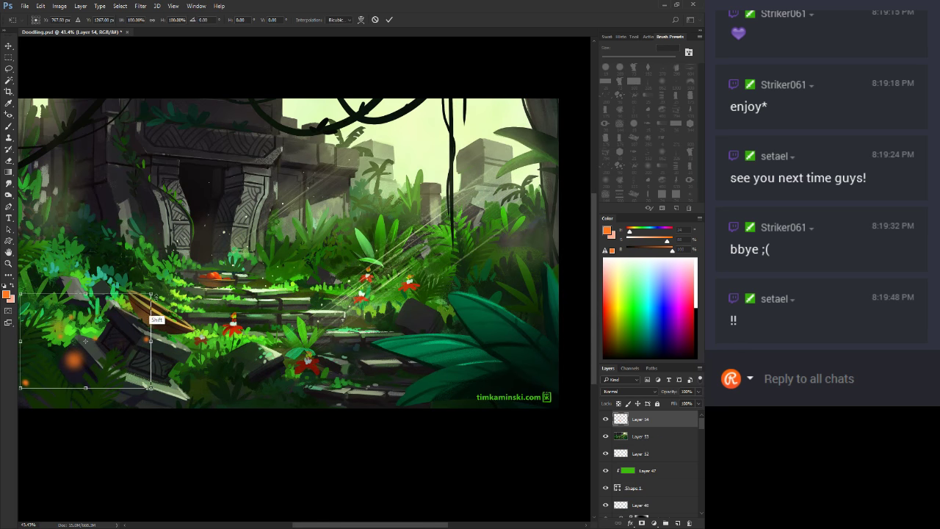
pyautogui.moveTo(151, 295); pyautogui.dragTo(122, 315)
pyautogui.moveTo(240, 329); pyautogui.dragTo(387, 326)
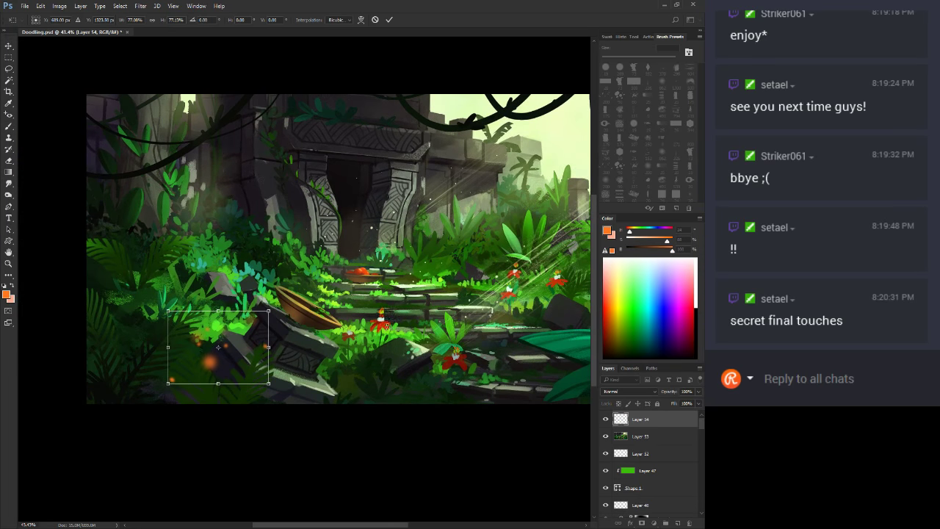
pyautogui.press('Return')
pyautogui.moveTo(411, 372)
pyautogui.mouseDown()
pyautogui.moveTo(384, 383)
pyautogui.moveTo(393, 364)
pyautogui.mouseUp()
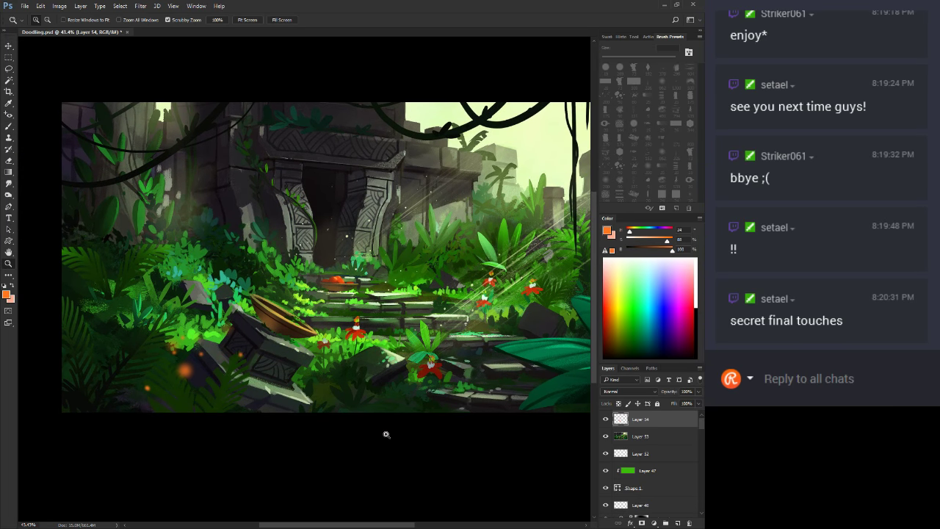
# Scale the ember layer down once more, to about 93%
pyautogui.hotkey('ctrl', 't')
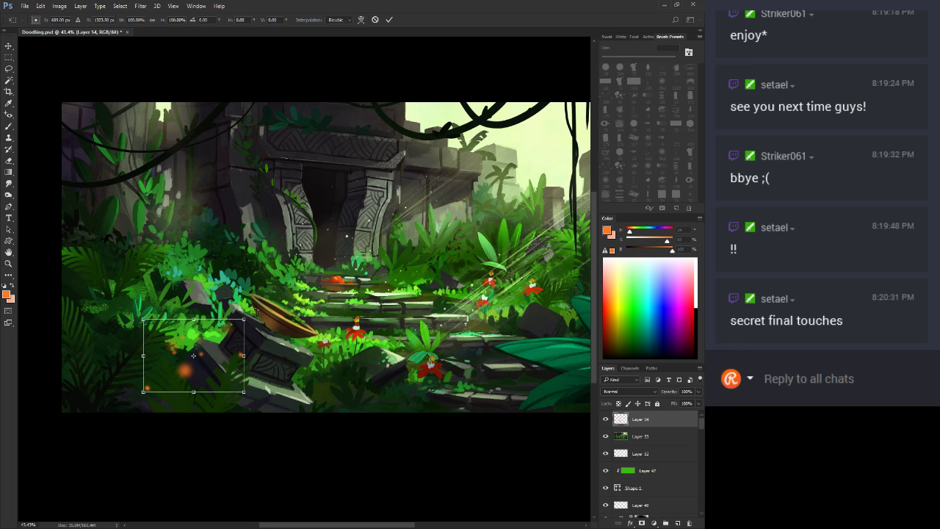
pyautogui.moveTo(245, 318); pyautogui.dragTo(239, 323)
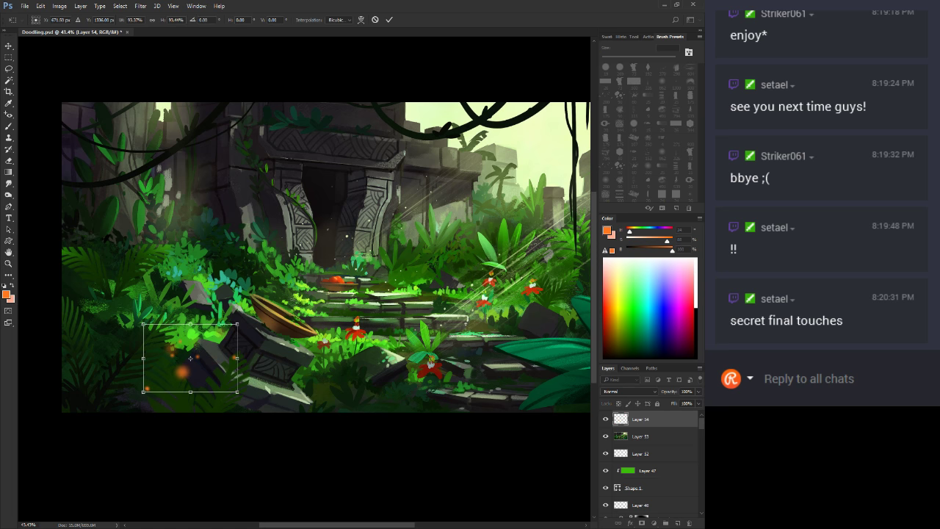
pyautogui.press('Return')
# Add a new layer above Layer 54 and dot small orange embers with the Brush
pyautogui.press('b')
pyautogui.click(676, 522)
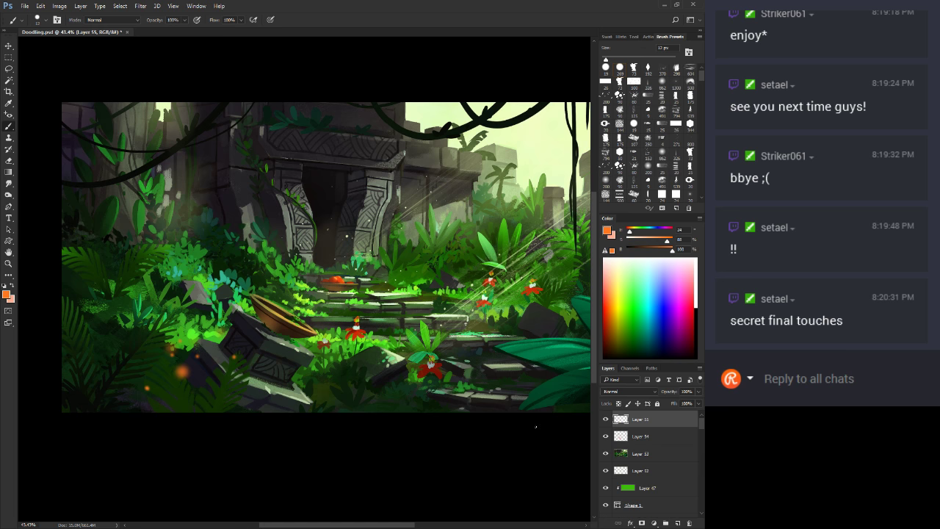
pyautogui.click(277, 355)
pyautogui.click(348, 235)
# Shift the brush colour to a slightly yellower orange and dab another small ember on Layer 55
pyautogui.press('z')
pyautogui.moveTo(434, 393); pyautogui.dragTo(420, 431)
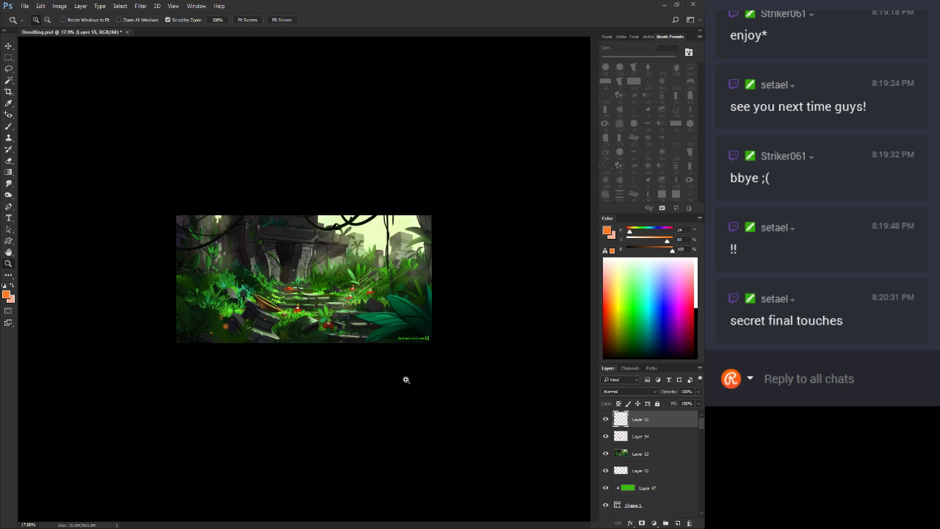
pyautogui.moveTo(298, 300); pyautogui.dragTo(337, 278)
pyautogui.click(336, 278)
pyautogui.press('b')
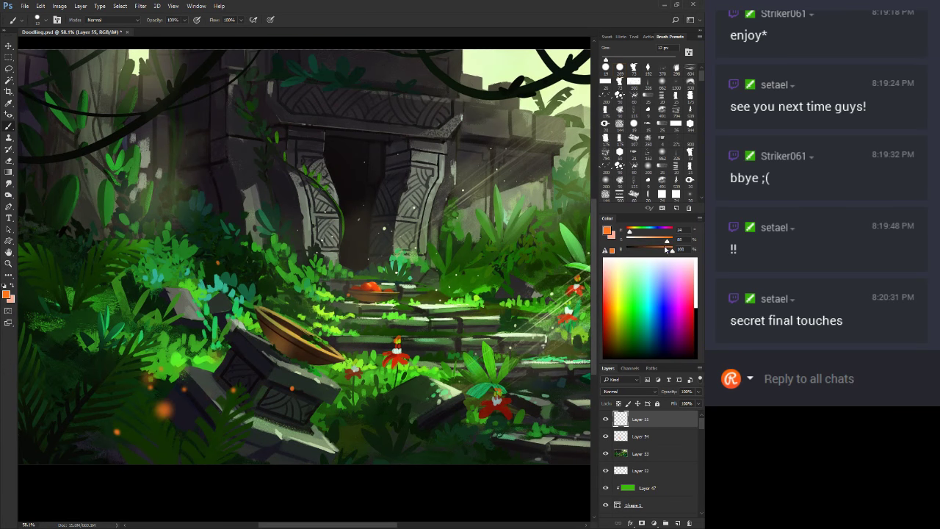
pyautogui.click(629, 233)
pyautogui.click(365, 337)
# Undo the last changes to remove Layer 56 above the embers
pyautogui.press('e')
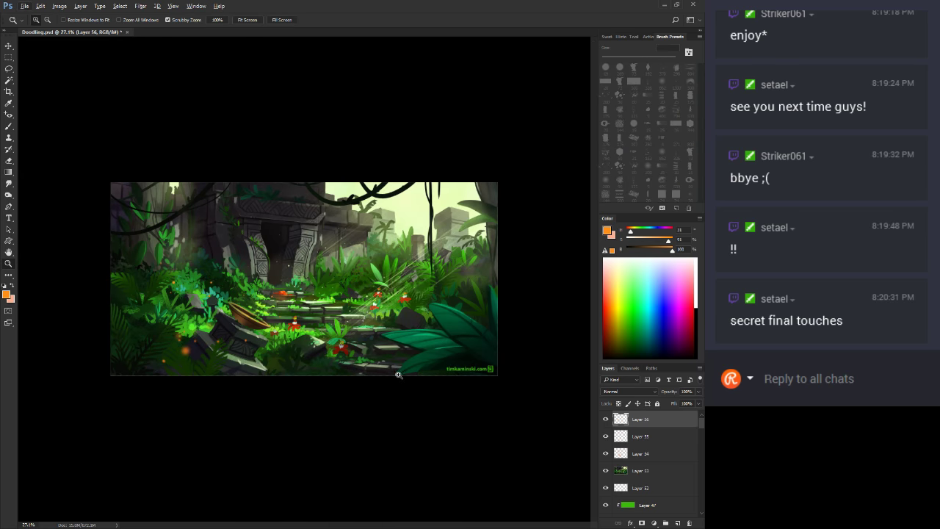
pyautogui.press('e')
pyautogui.hotkey('ctrl', 'z')
pyautogui.hotkey('ctrl', 'z')
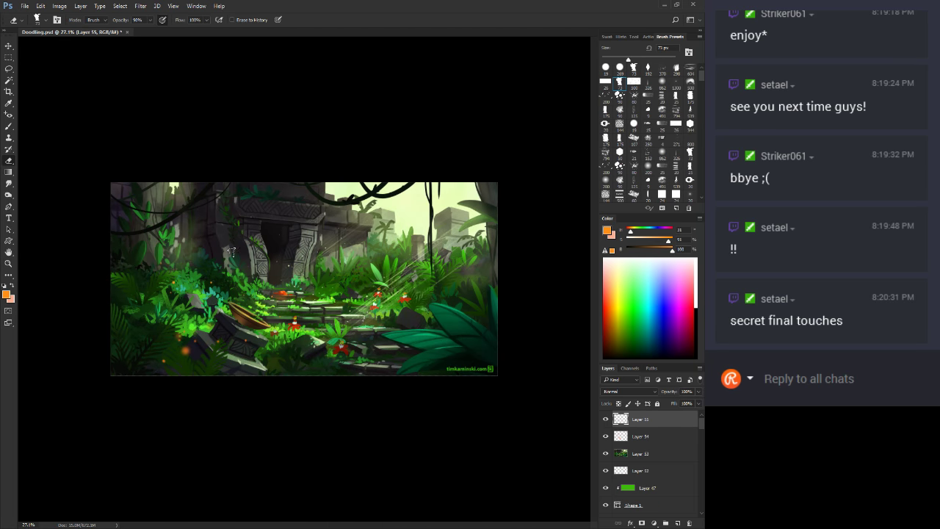
# Lasso the small embers beside the teal foliage, reapply the last Gaussian Blur to them and deselect
pyautogui.press('l')
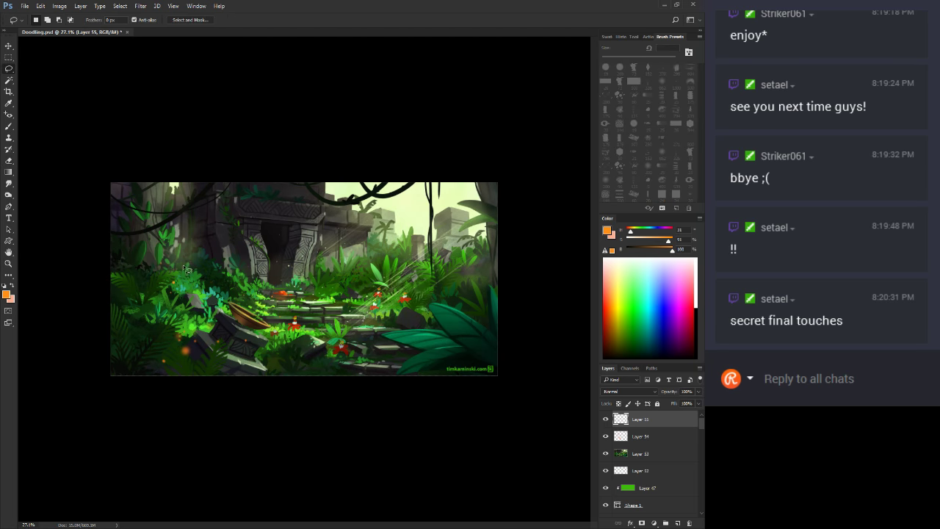
pyautogui.moveTo(185, 262)
pyautogui.mouseDown()
pyautogui.moveTo(172, 285)
pyautogui.moveTo(185, 264)
pyautogui.mouseUp()
pyautogui.click(146, 7)
pyautogui.click(149, 8)
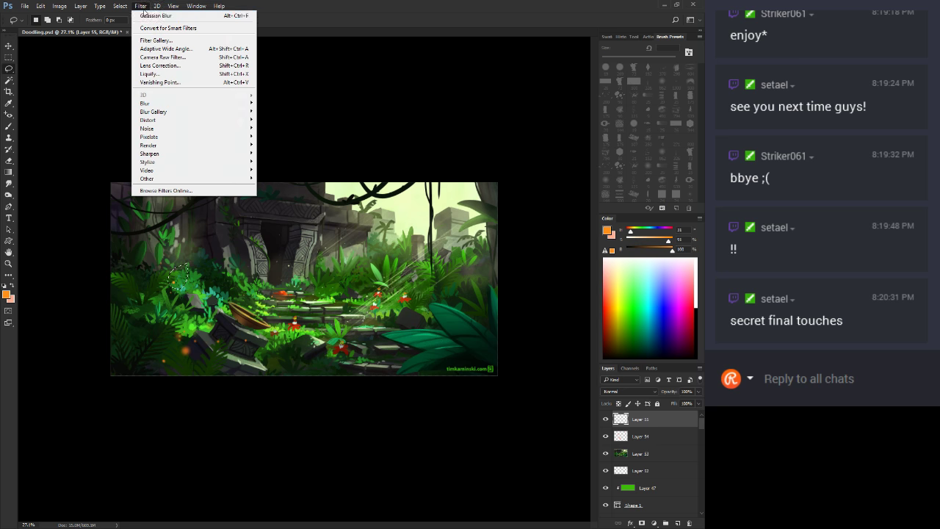
pyautogui.click(149, 16)
pyautogui.hotkey('ctrl', 'd')
pyautogui.press('z')
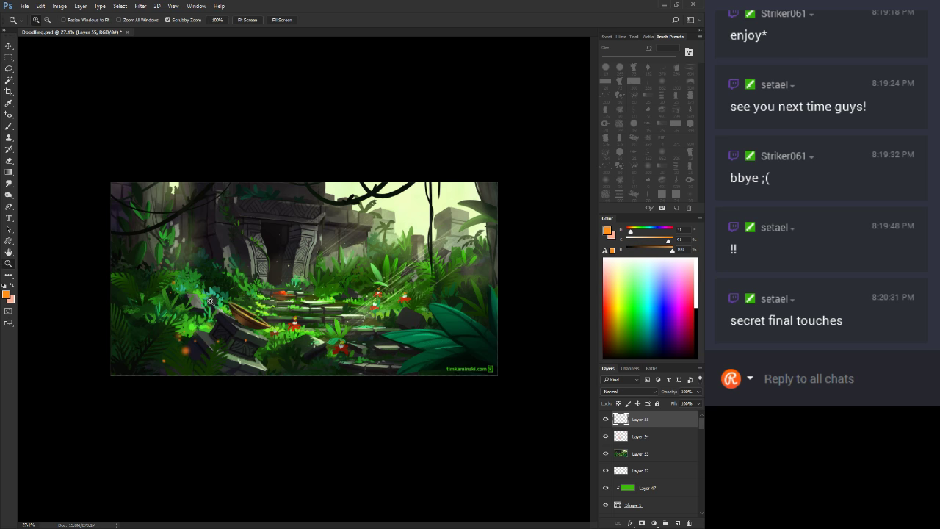
pyautogui.moveTo(209, 301); pyautogui.dragTo(251, 309)
pyautogui.click(678, 523)
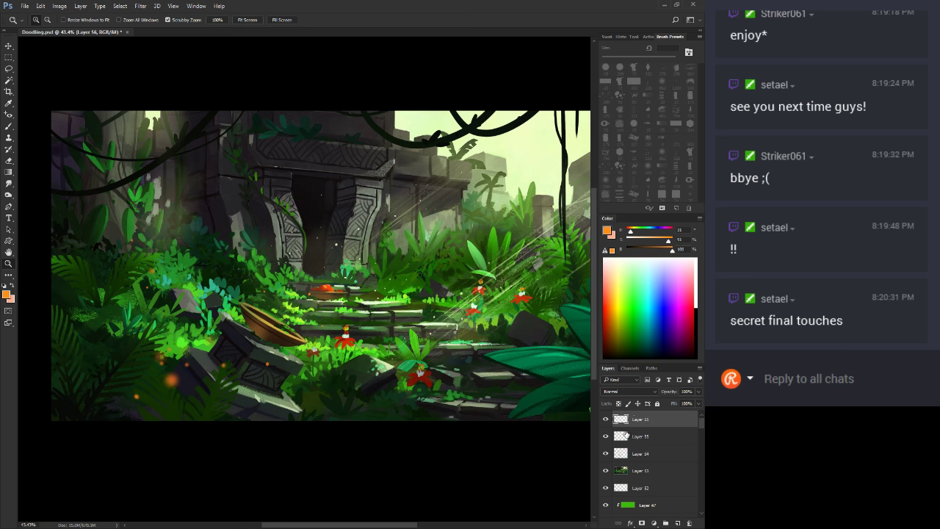
pyautogui.hotkey('ctrl', 'z')
# Duplicate Layer 54 and set the copy's blend mode to Color Dodge
pyautogui.moveTo(623, 439); pyautogui.dragTo(678, 524)
pyautogui.click(628, 391)
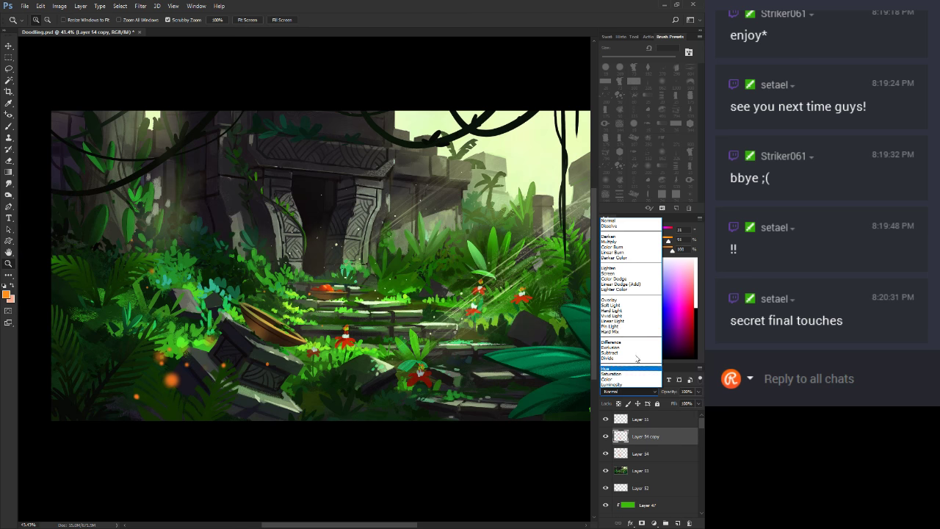
pyautogui.click(635, 279)
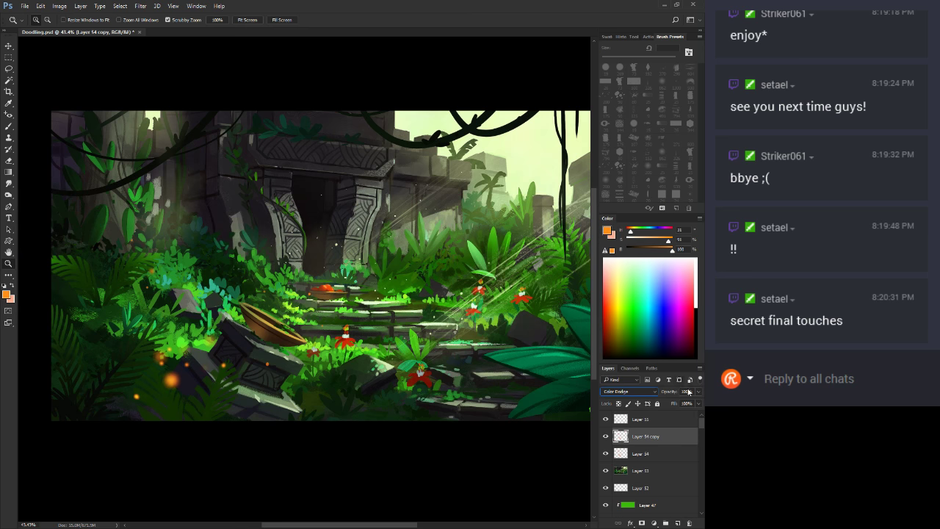
# Lower the fill of Layer 54 copy to 38% and toggle Layer 55's visibility to compare
pyautogui.click(697, 405)
pyautogui.moveTo(685, 415); pyautogui.dragTo(670, 416)
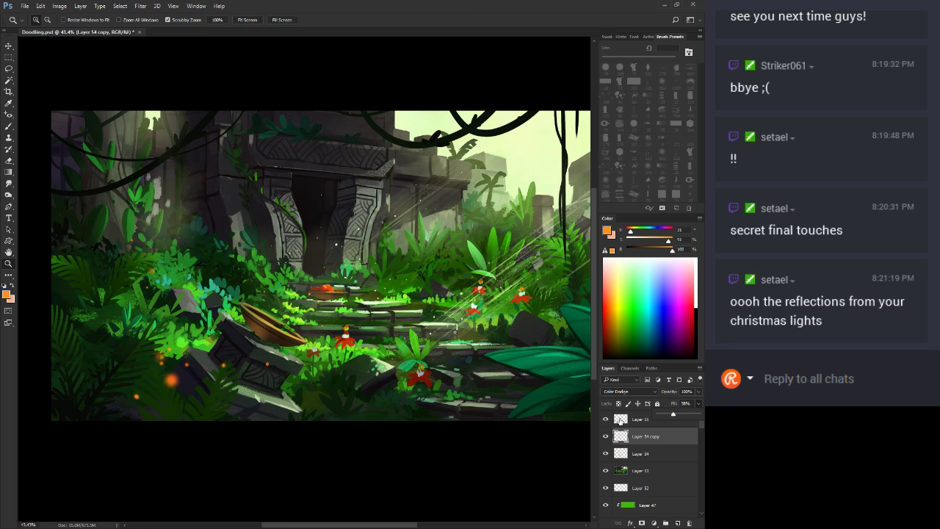
pyautogui.click(608, 421)
pyautogui.click(606, 420)
pyautogui.click(626, 421)
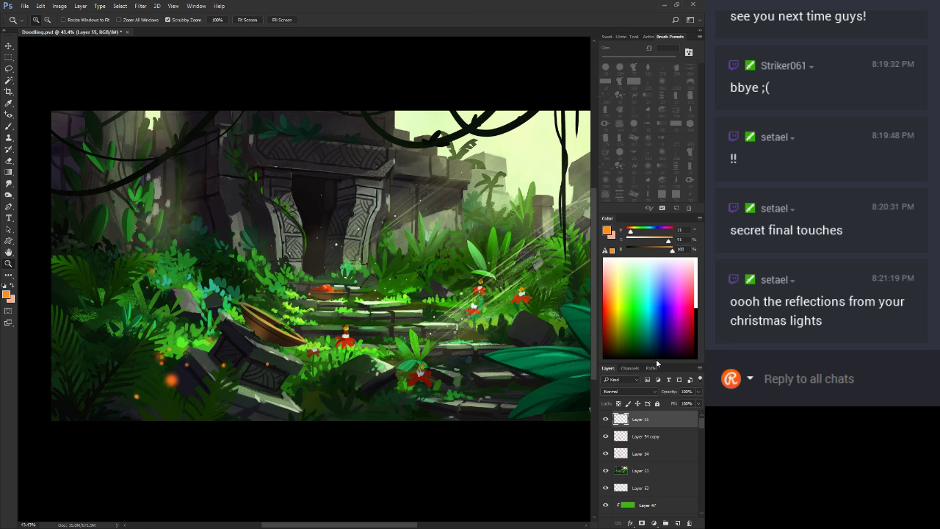
# Paint orange glow into Layer 54 copy with the 1300 px brush preset at a reduced size
pyautogui.click(639, 436)
pyautogui.press('b')
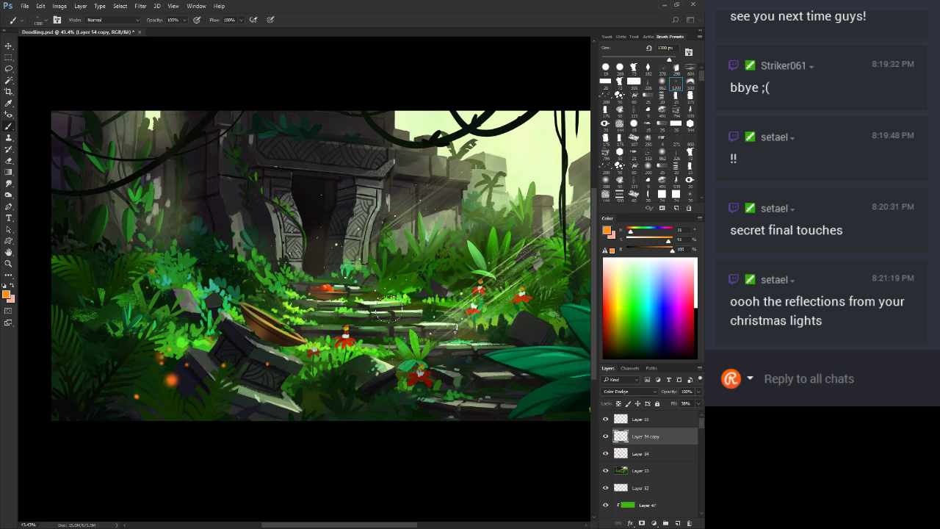
pyautogui.moveTo(388, 310)
pyautogui.mouseDown()
pyautogui.moveTo(368, 317)
pyautogui.moveTo(348, 293)
pyautogui.moveTo(298, 309)
pyautogui.mouseUp()
pyautogui.moveTo(327, 298); pyautogui.dragTo(309, 295)
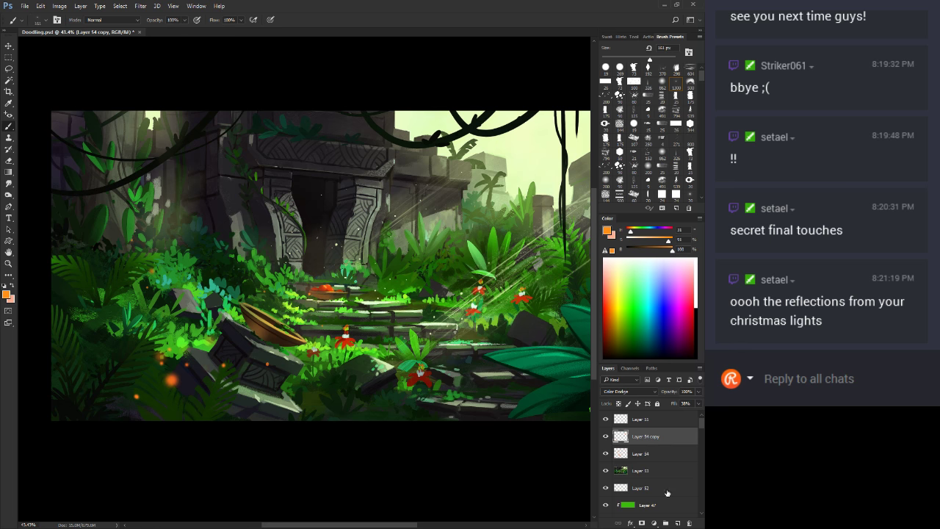
# Add a new layer above Layer 54 copy and dab orange around the large ember
pyautogui.click(678, 521)
pyautogui.click(169, 380)
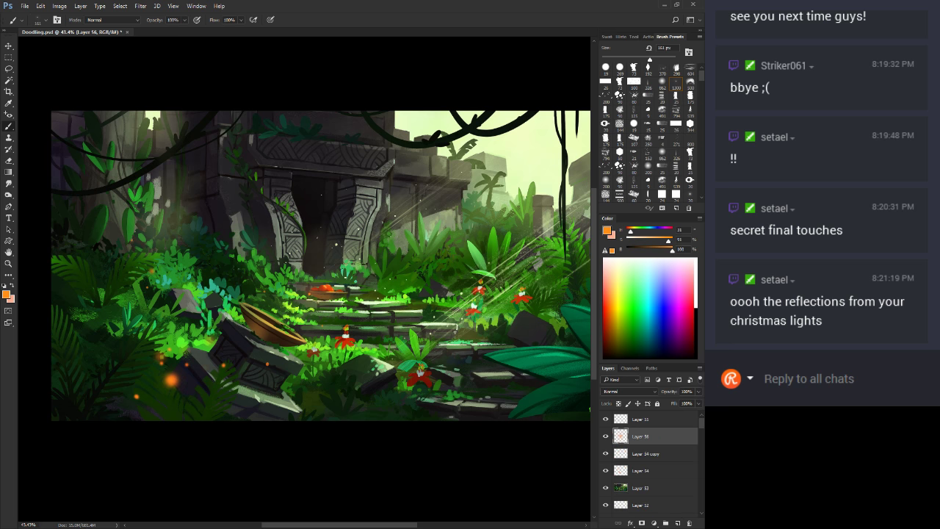
pyautogui.click(186, 364)
# Shrink the brush and dab small orange embers on the lower edge of the fallen stone block
pyautogui.press('[')
pyautogui.press('[')
pyautogui.press('[')
pyautogui.press('[')
pyautogui.press('[')
pyautogui.press('[')
pyautogui.press('[')
pyautogui.press('[')
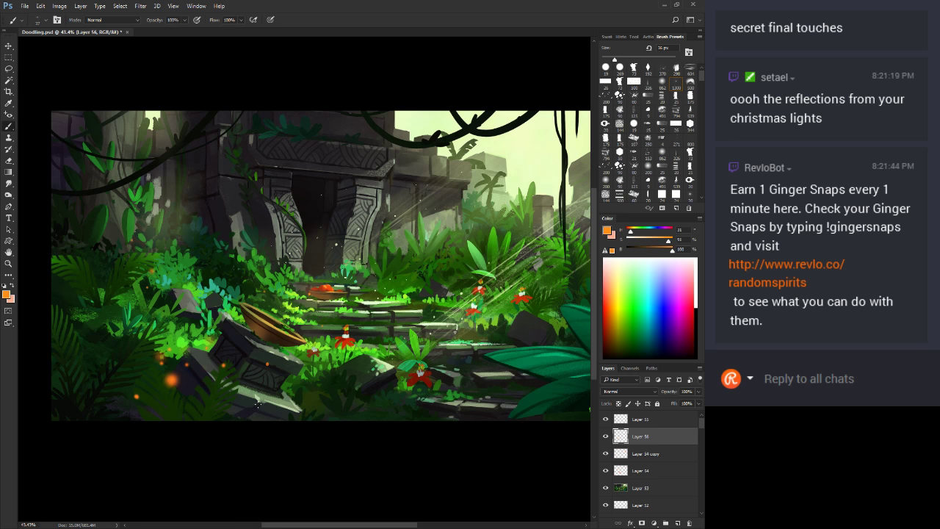
pyautogui.moveTo(258, 403); pyautogui.dragTo(267, 403)
pyautogui.click(267, 403)
# Try moving the Layer 56 embers across to the large teal leaves
pyautogui.hotkey('ctrl', 'space')
pyautogui.moveTo(384, 405); pyautogui.dragTo(342, 482)
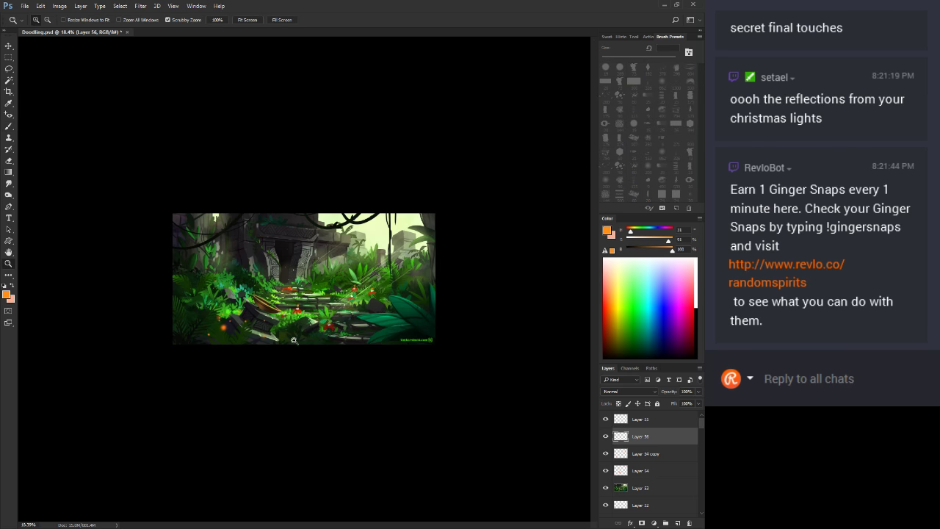
pyautogui.press('v')
pyautogui.moveTo(252, 320); pyautogui.dragTo(472, 325)
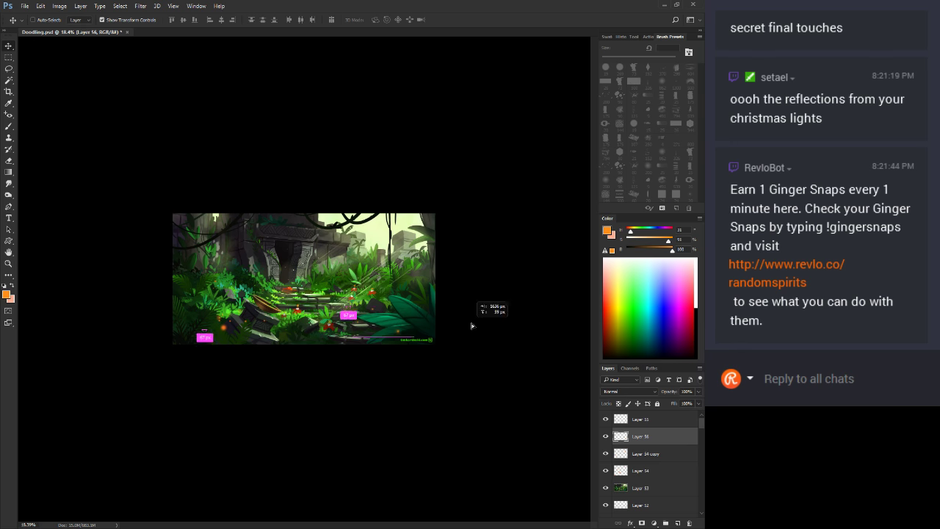
# Group the four ember layers, from Layer 55 down to Layer 54
pyautogui.click(638, 422)
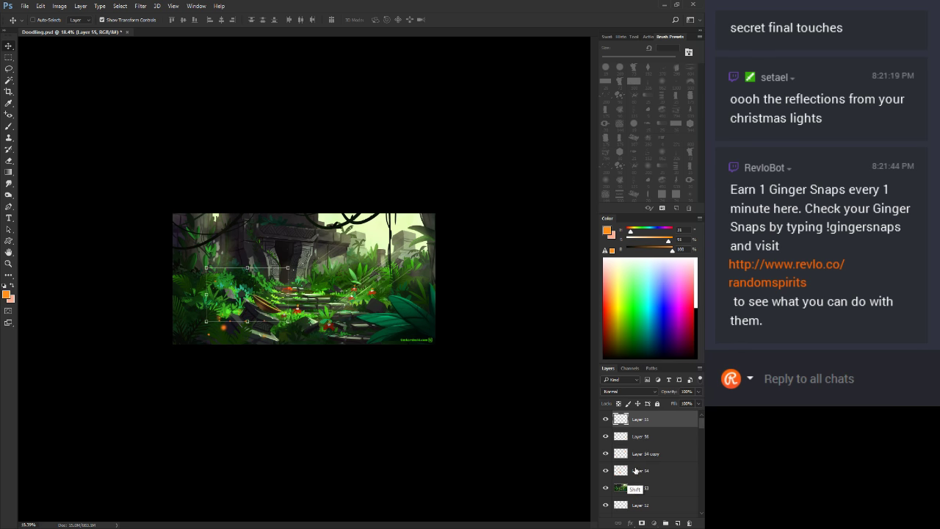
pyautogui.keyDown('shift'); pyautogui.click(636, 471); pyautogui.keyUp('shift')
pyautogui.hotkey('ctrl', 'g')
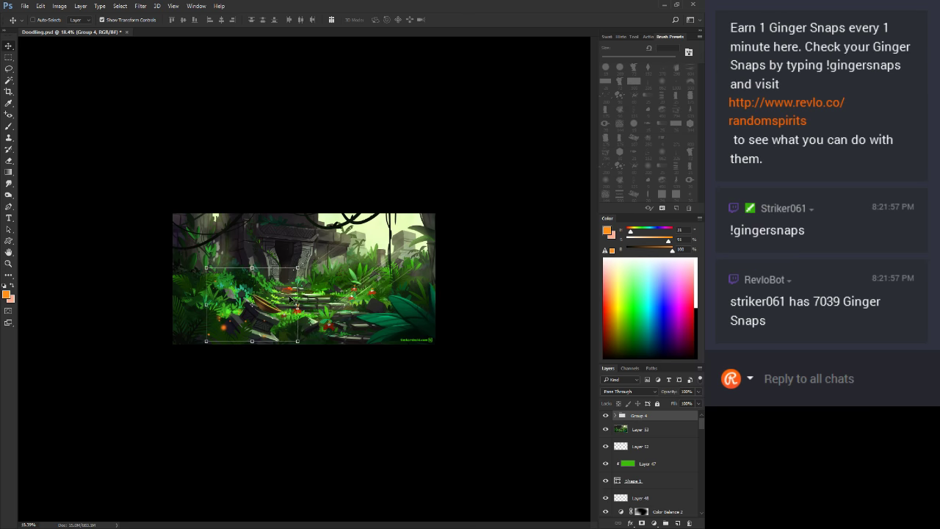
pyautogui.moveTo(281, 299)
pyautogui.mouseDown()
pyautogui.moveTo(278, 284)
pyautogui.moveTo(279, 301)
pyautogui.mouseUp()
# Expand the ember group and make Layer 55 inside it the active layer for painting
pyautogui.hotkey('ctrl', 'space')
pyautogui.moveTo(378, 280); pyautogui.dragTo(389, 280)
pyautogui.press('b')
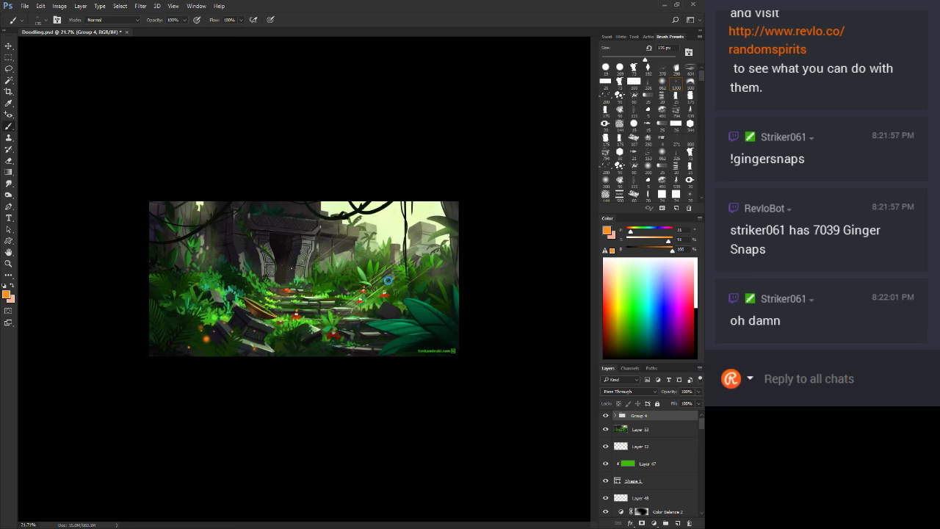
pyautogui.click(387, 280)
pyautogui.press('Return')
pyautogui.click(615, 416)
pyautogui.click(636, 429)
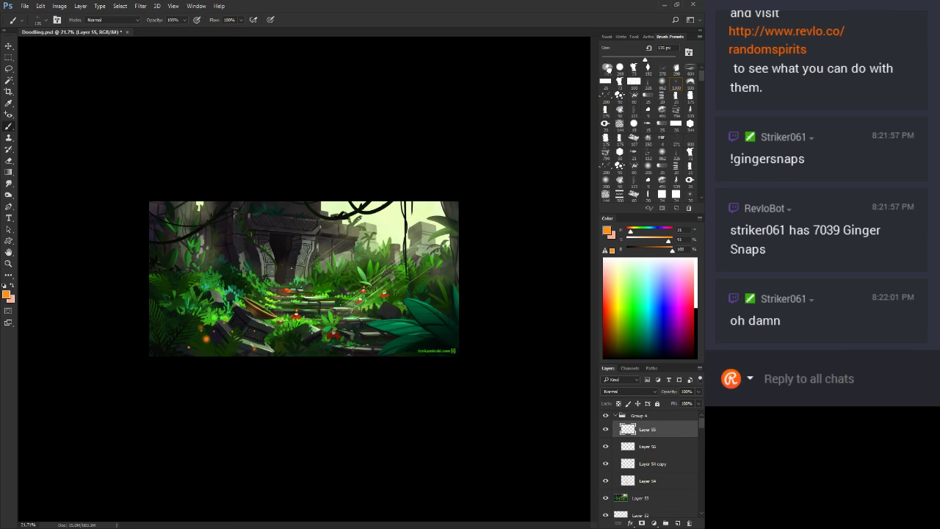
# Dot tiny orange embers around the steps and plants on Layer 55 with a small round brush
pyautogui.press('z')
pyautogui.click(422, 277)
pyautogui.click(422, 278)
pyautogui.press('b')
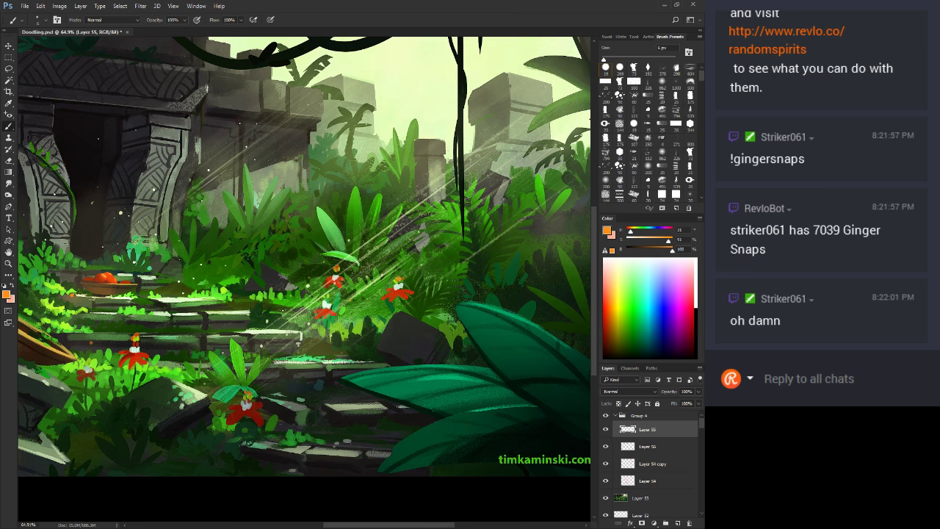
pyautogui.press('F5')
pyautogui.press('F5')
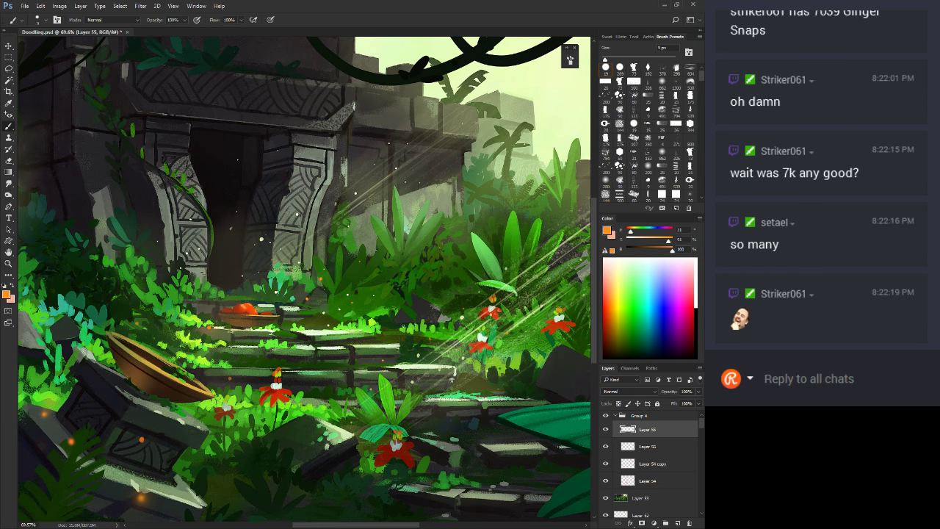
# Inspect the scattered embers both up close and across the whole painting
pyautogui.press('z')
pyautogui.moveTo(560, 447); pyautogui.dragTo(416, 441)
pyautogui.moveTo(363, 301); pyautogui.dragTo(433, 301)
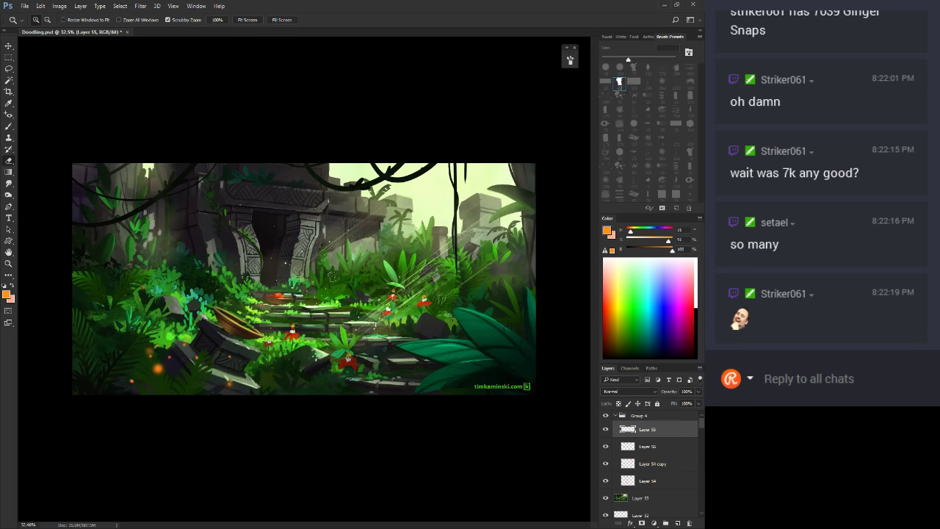
pyautogui.press('e')
pyautogui.press('b')
pyautogui.scroll(2, 309, 284)
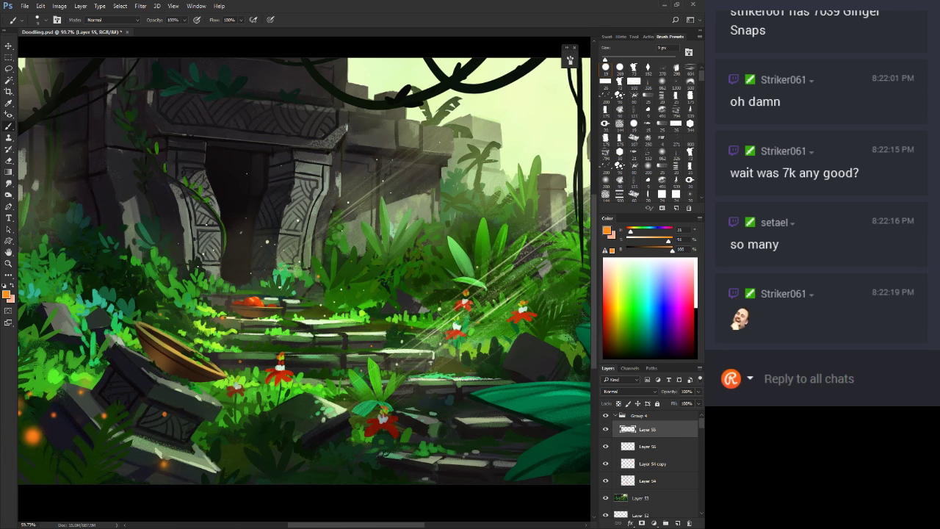
pyautogui.press('z')
pyautogui.scroll(-3, 439, 394)
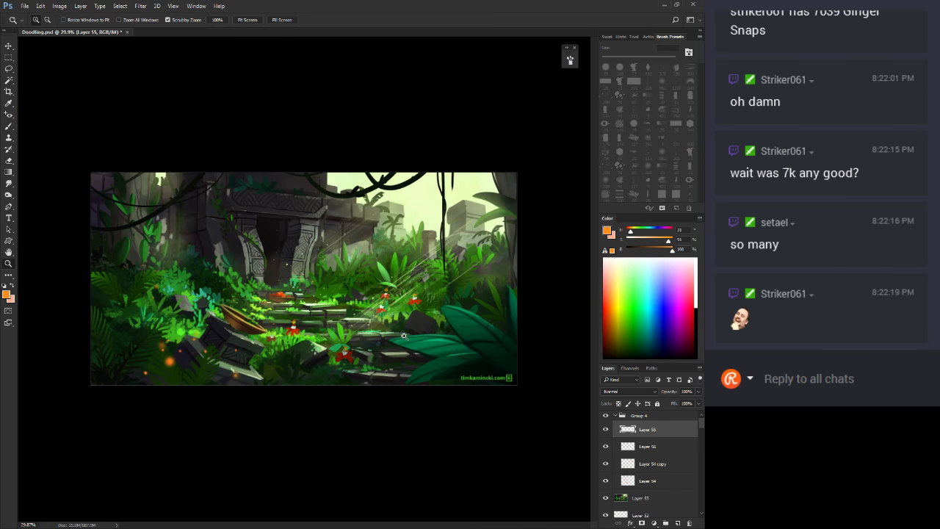
# Dot a few more tiny orange embers in and around the dark temple doorway on Layer 55 with the small round brush
pyautogui.moveTo(404, 337); pyautogui.dragTo(432, 388)
pyautogui.moveTo(450, 328); pyautogui.dragTo(466, 304)
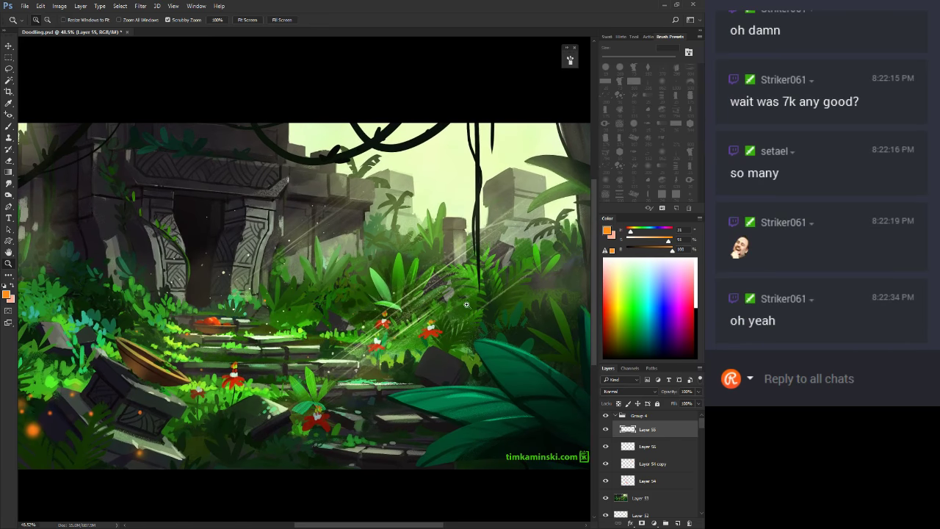
pyautogui.scroll(5, 354, 308)
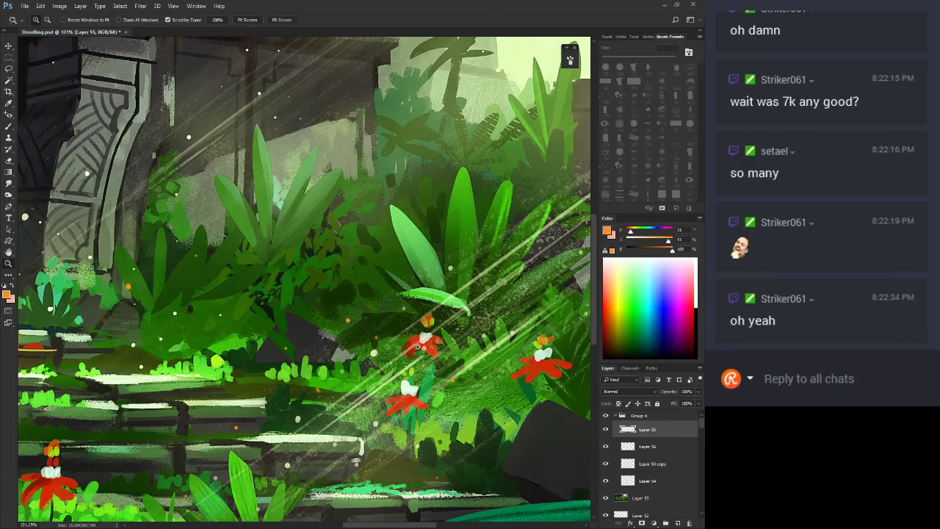
pyautogui.scroll(-6, 404, 367)
pyautogui.scroll(3, 267, 294)
pyautogui.press('b')
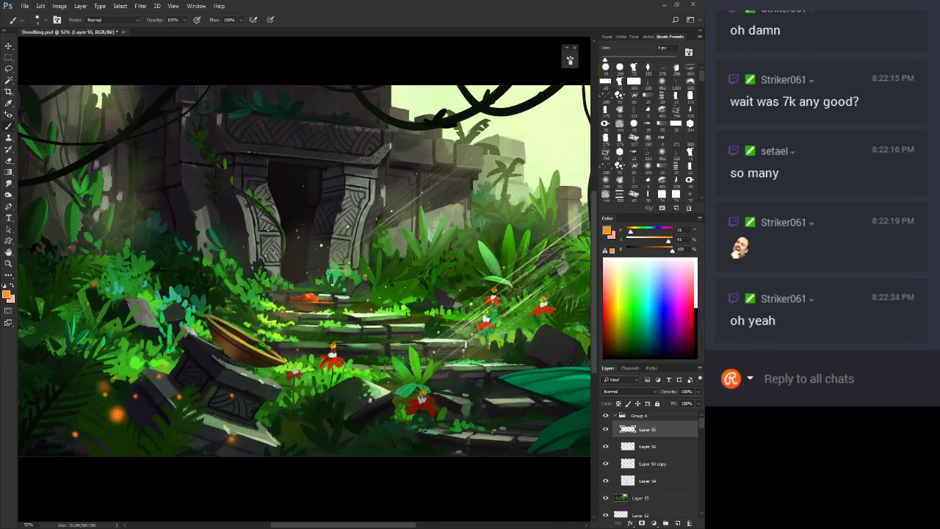
pyautogui.scroll(1, 286, 244)
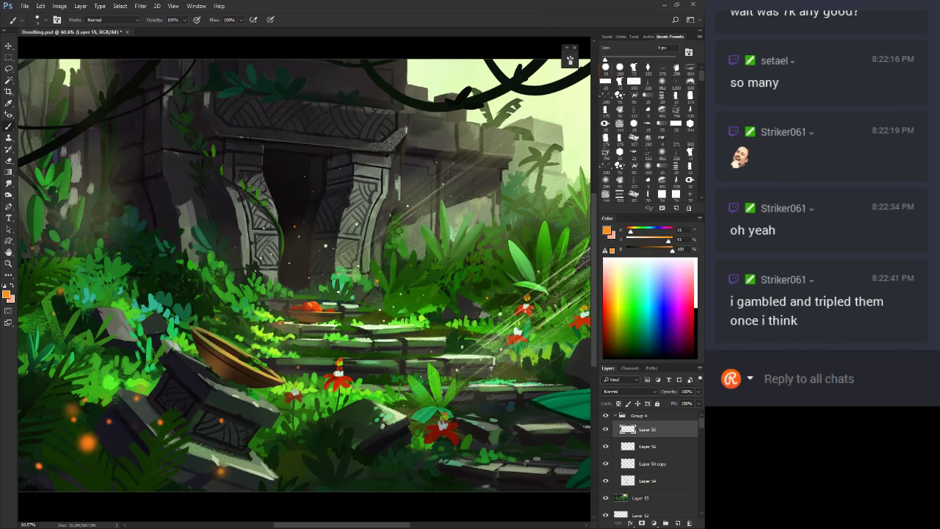
pyautogui.press('z')
pyautogui.scroll(-3, 433, 406)
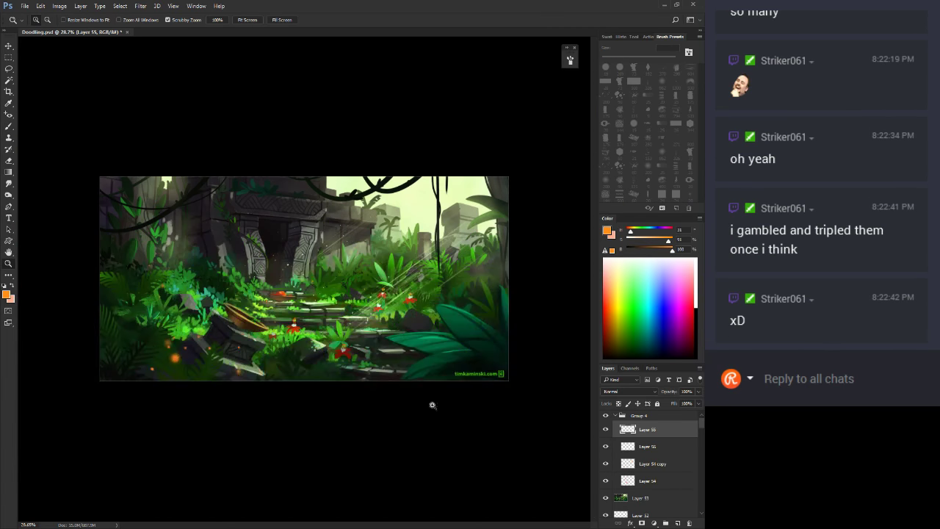
pyautogui.scroll(5, 276, 251)
pyautogui.press('b')
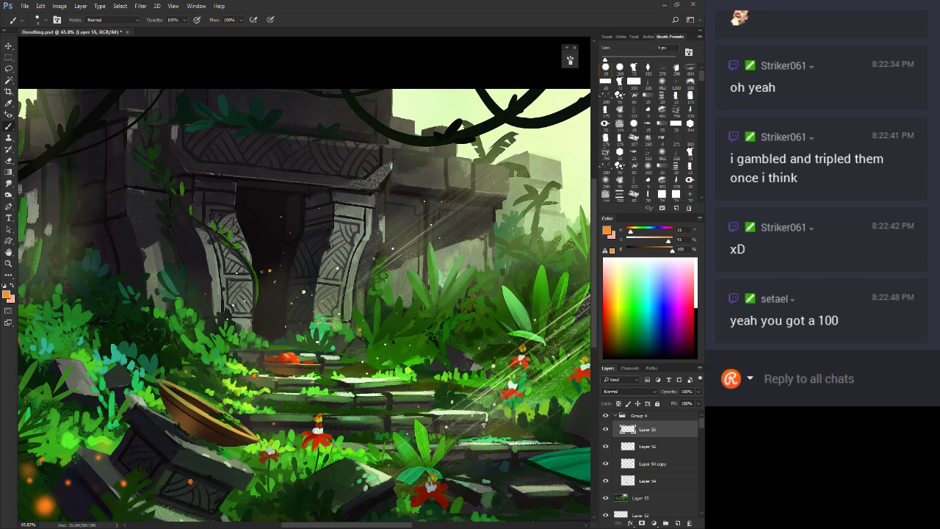
# Switch to full screen mode without the interface and fit the whole painting on screen to examine the embers
pyautogui.press('z')
pyautogui.moveTo(499, 408); pyautogui.dragTo(429, 405)
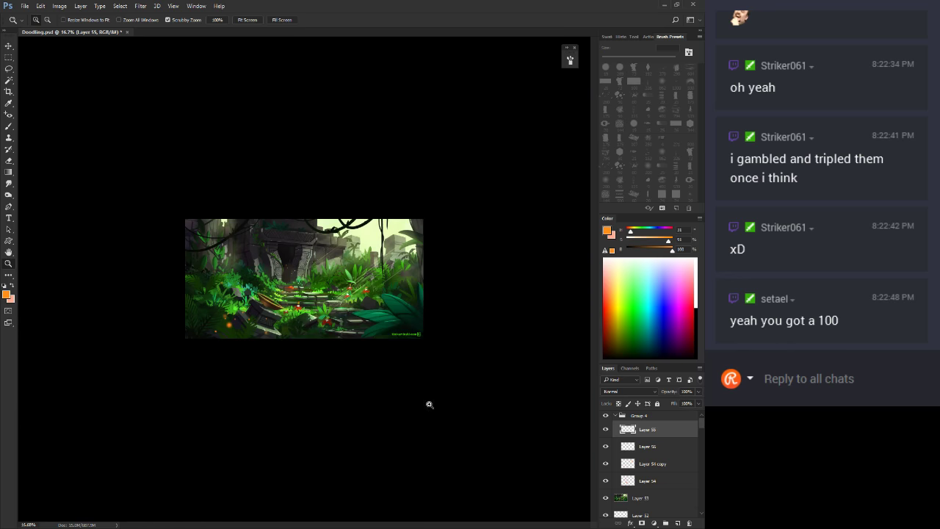
pyautogui.moveTo(364, 309); pyautogui.dragTo(409, 320)
pyautogui.press('f')
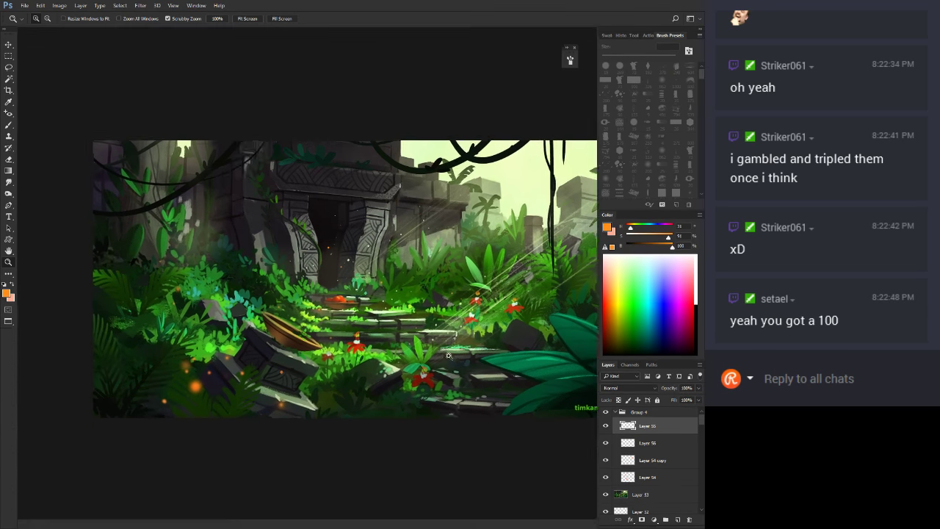
pyautogui.moveTo(463, 349); pyautogui.dragTo(443, 386)
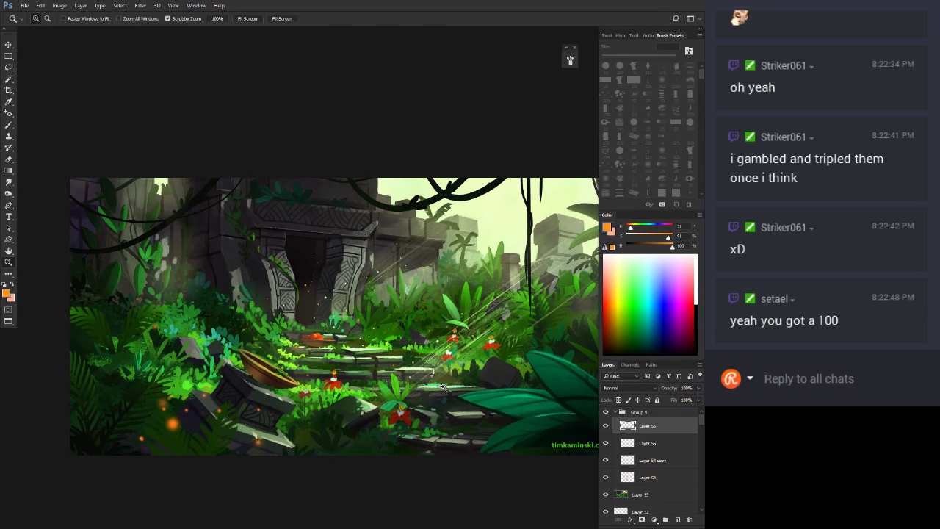
pyautogui.press('f')
pyautogui.rightClick(387, 305)
pyautogui.click(403, 314)
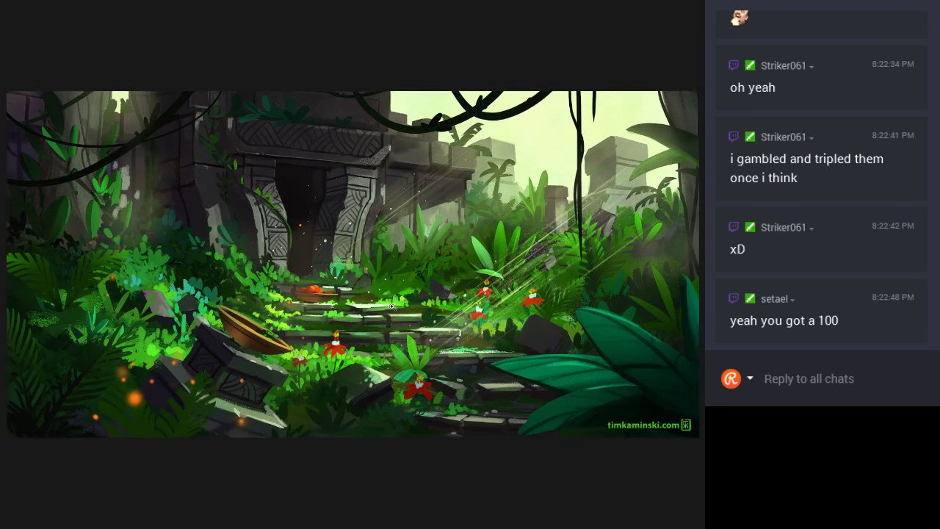